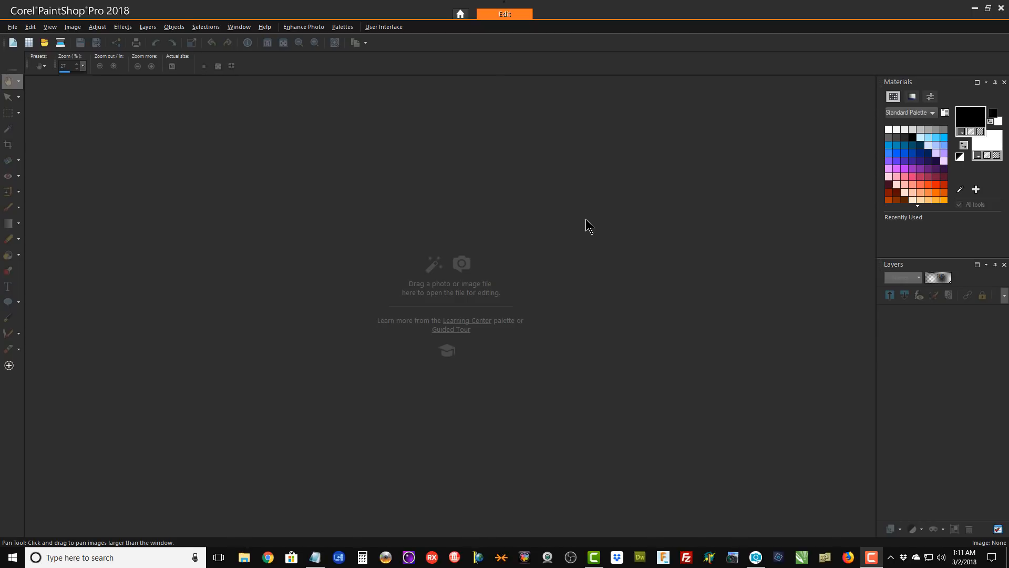
# - Open the photo IMG_8835.JPG from the downloads folder and accept its conversion to the working color space
pyautogui.click(45, 43)
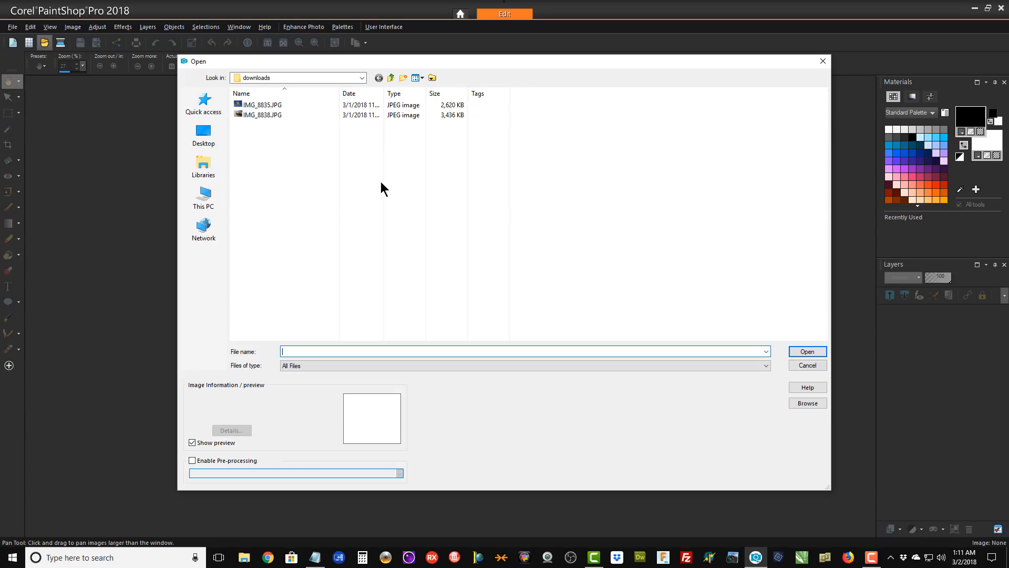
pyautogui.doubleClick(262, 105)
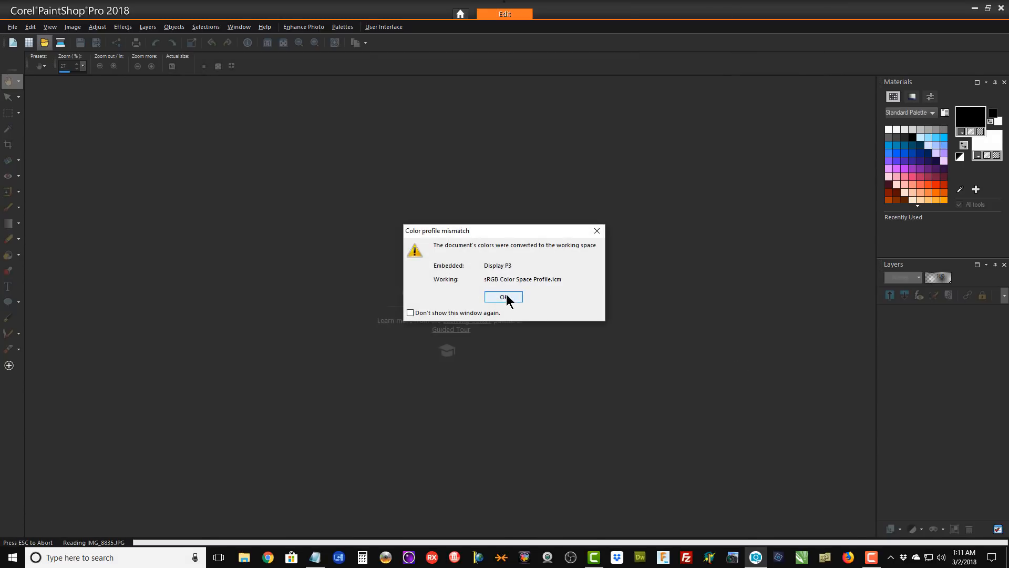
pyautogui.click(505, 296)
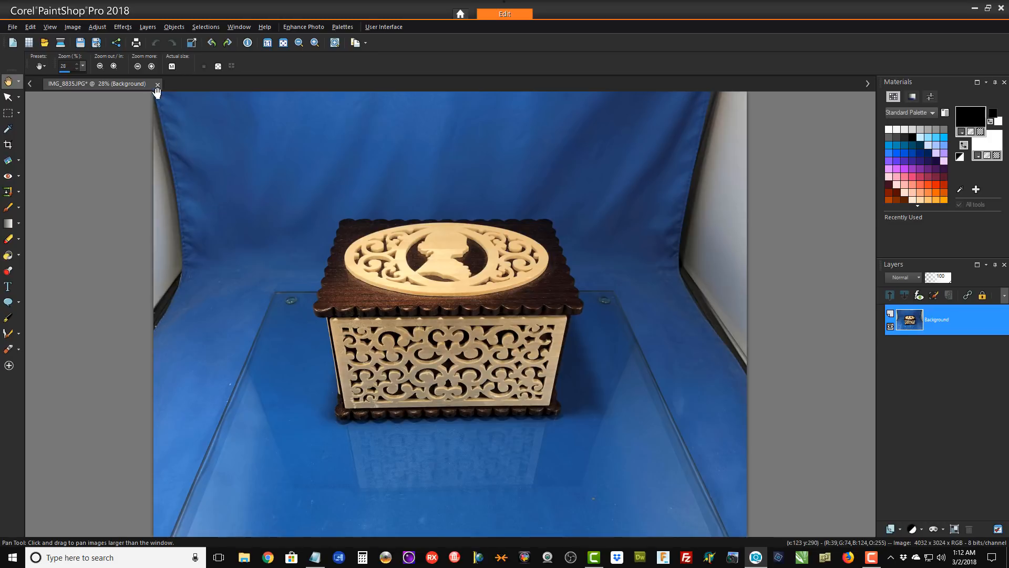
# - Apply a cooler White Balance correction to the whole box photo
pyautogui.click(98, 29)
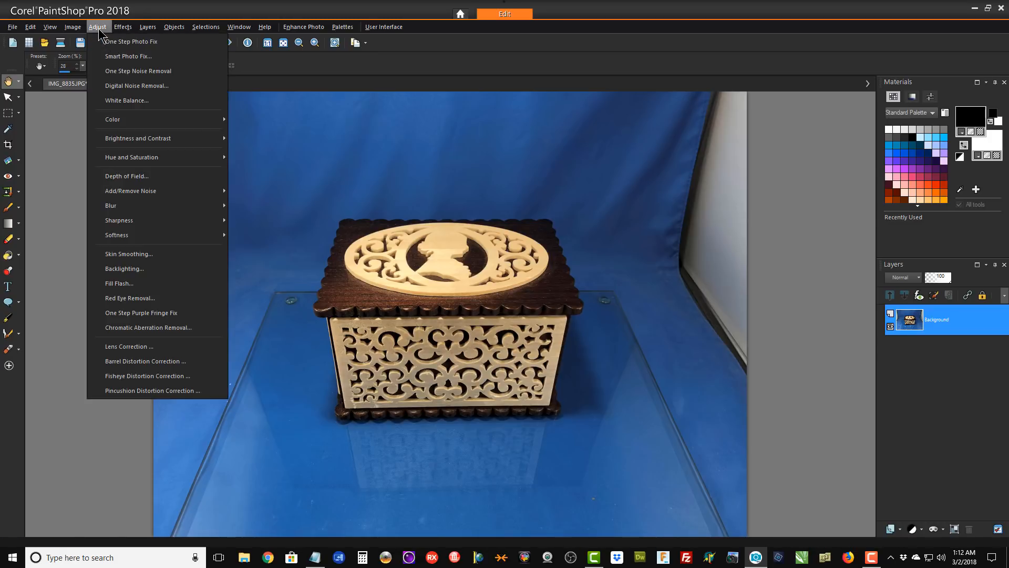
pyautogui.click(140, 102)
pyautogui.click(464, 321)
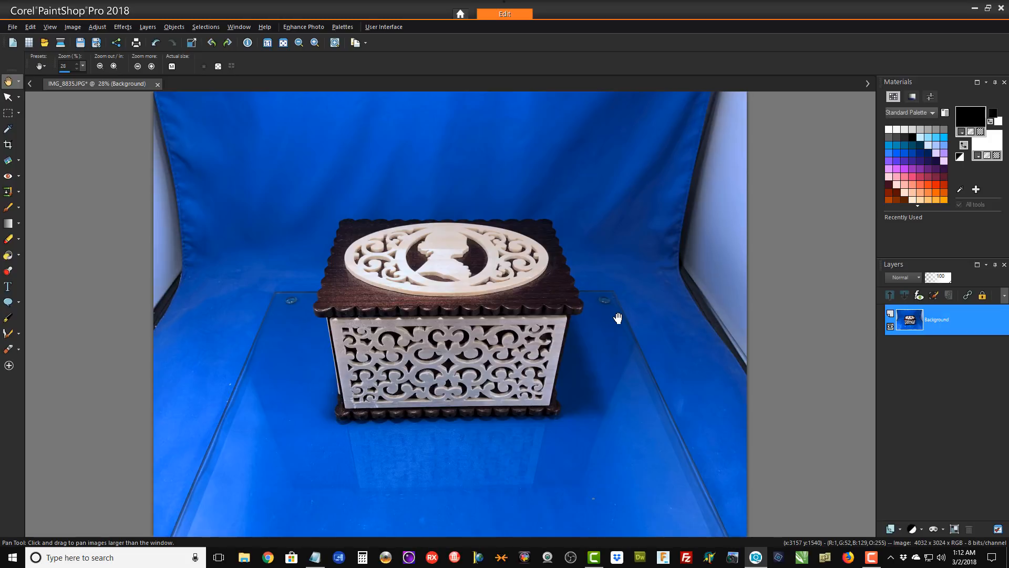
# - Apply Digital Noise Removal with small, medium and large correction at 50, correction blend 70 and sharpening 0
pyautogui.click(100, 30)
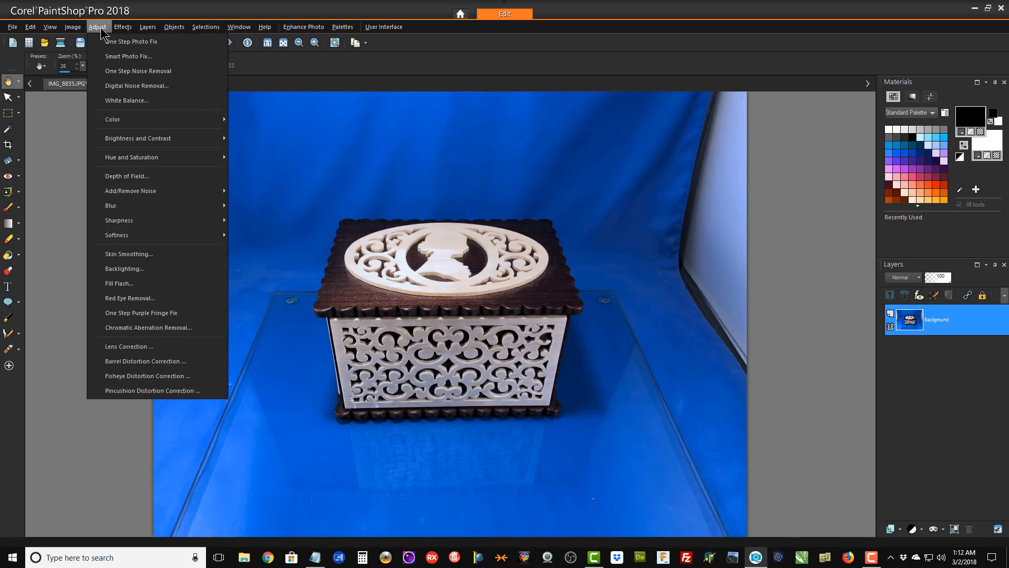
pyautogui.click(131, 90)
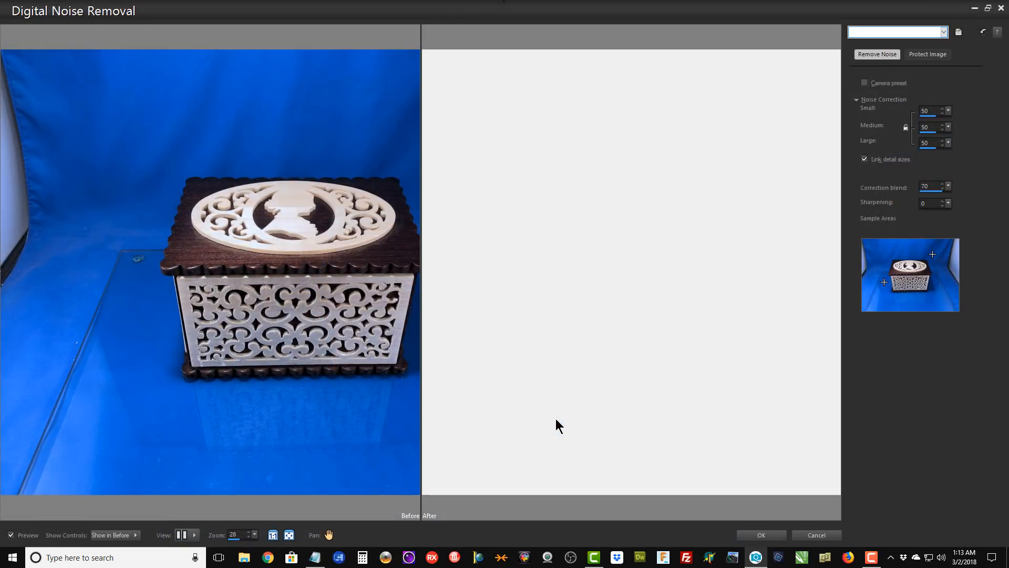
pyautogui.click(761, 535)
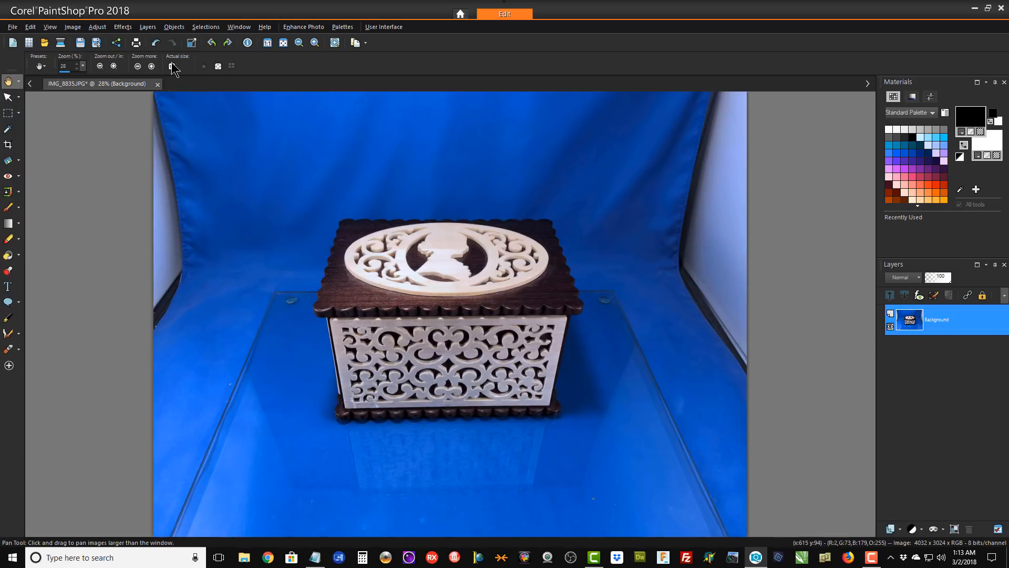
# - Apply a Vibrancy adjustment with strength 26 to the photo
pyautogui.click(99, 27)
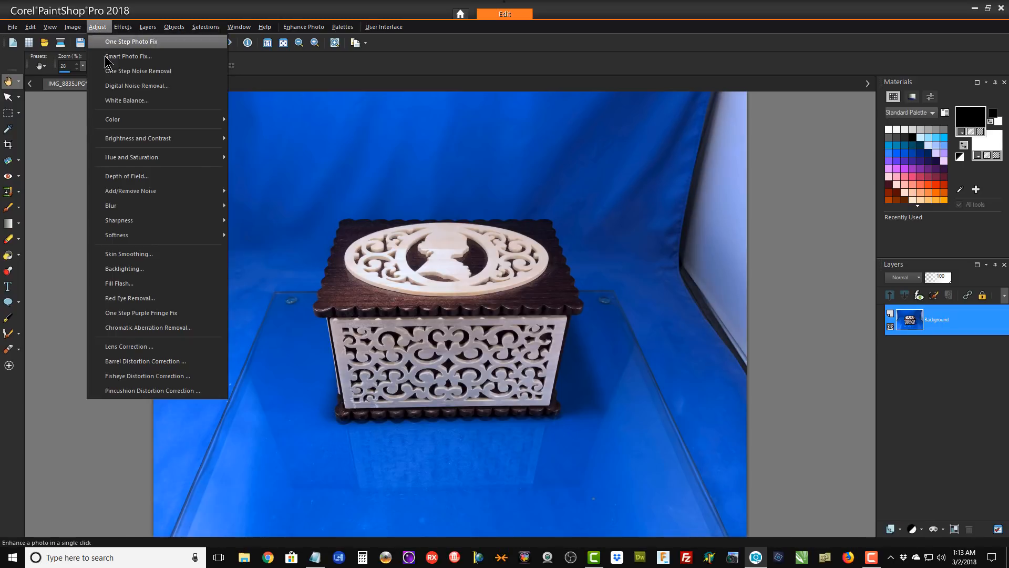
pyautogui.moveTo(146, 157)
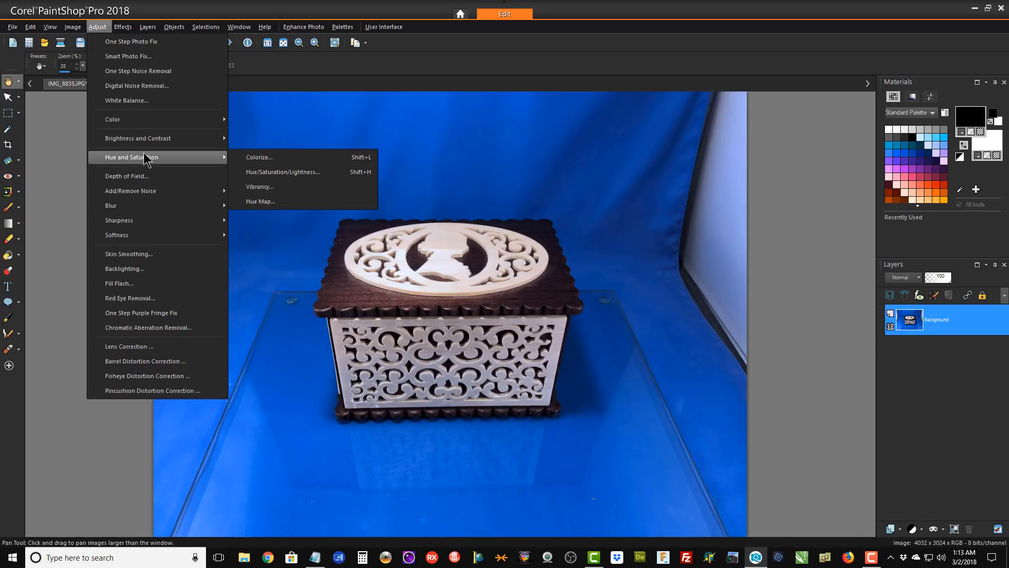
pyautogui.click(274, 188)
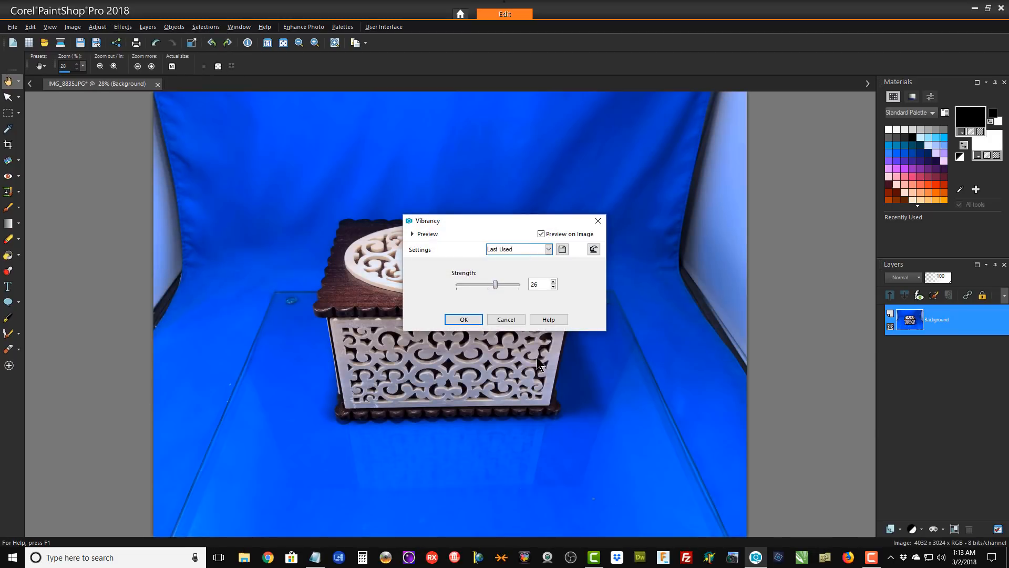
pyautogui.click(462, 317)
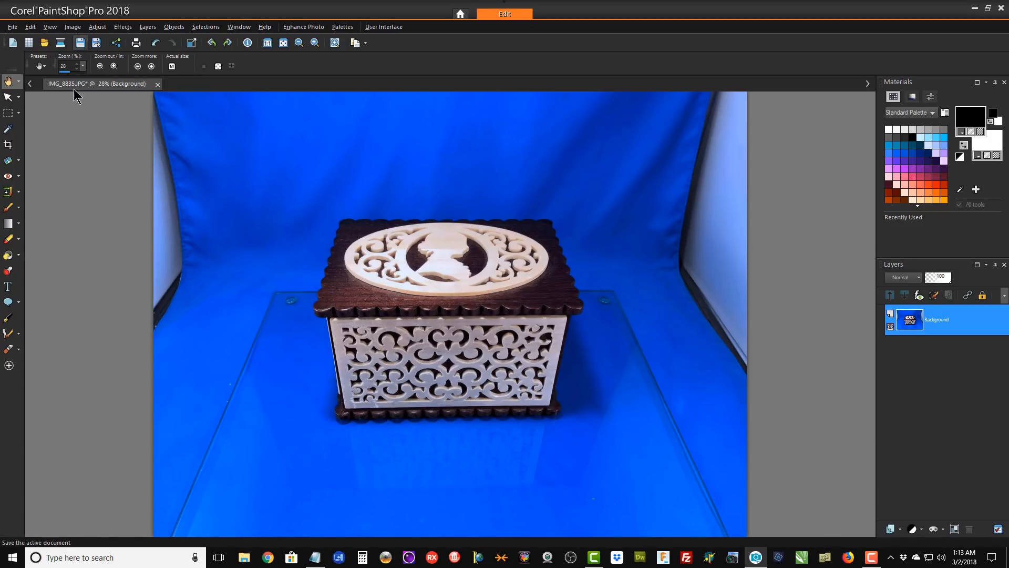
# - Crop the photo closely around the wooden box to a free-form area of about 2045 x 1860 pixels
pyautogui.click(8, 145)
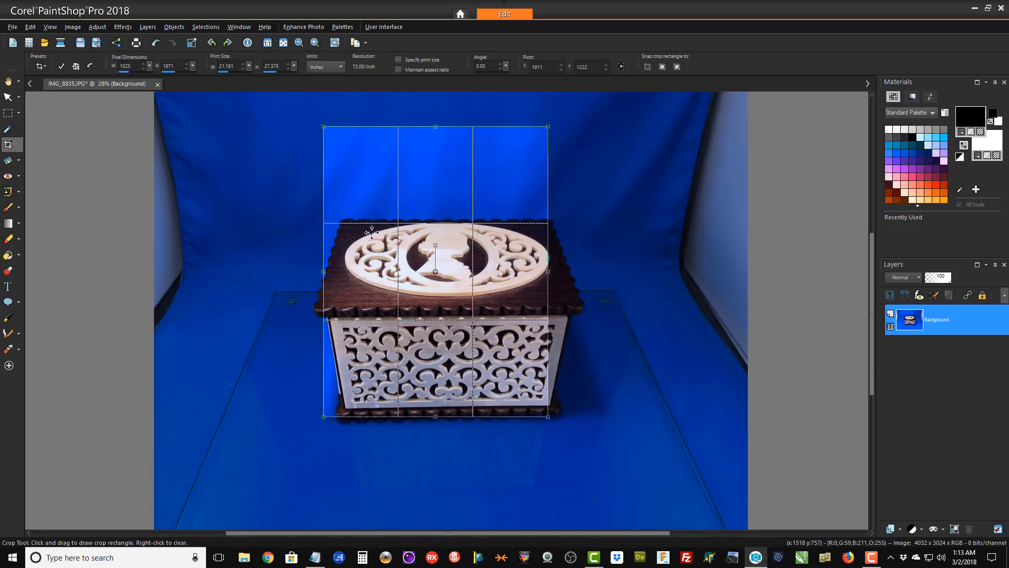
pyautogui.moveTo(377, 203); pyautogui.dragTo(353, 246)
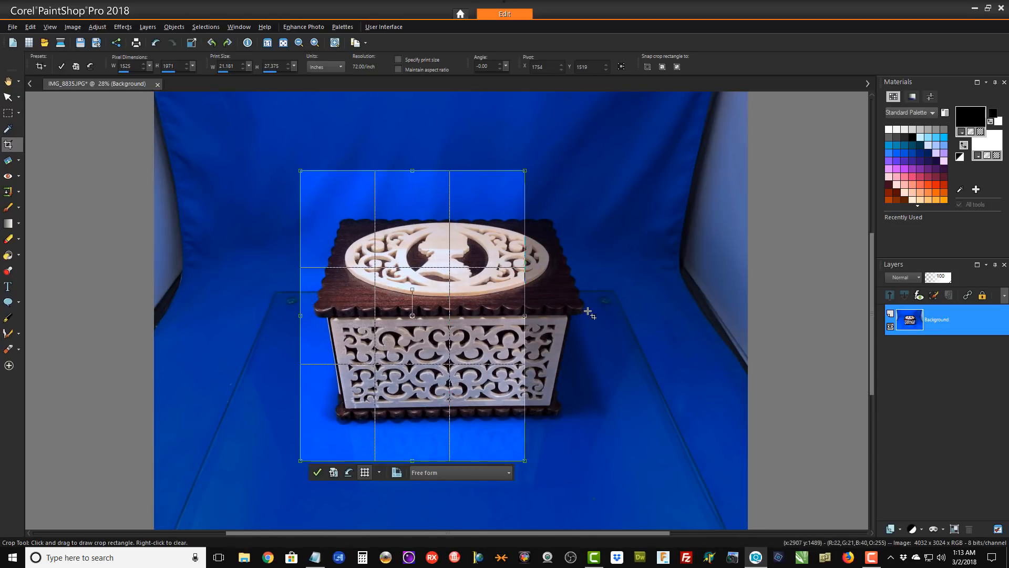
pyautogui.moveTo(557, 320); pyautogui.dragTo(601, 315)
pyautogui.moveTo(452, 464)
pyautogui.mouseDown()
pyautogui.moveTo(453, 434)
pyautogui.moveTo(452, 444)
pyautogui.mouseUp()
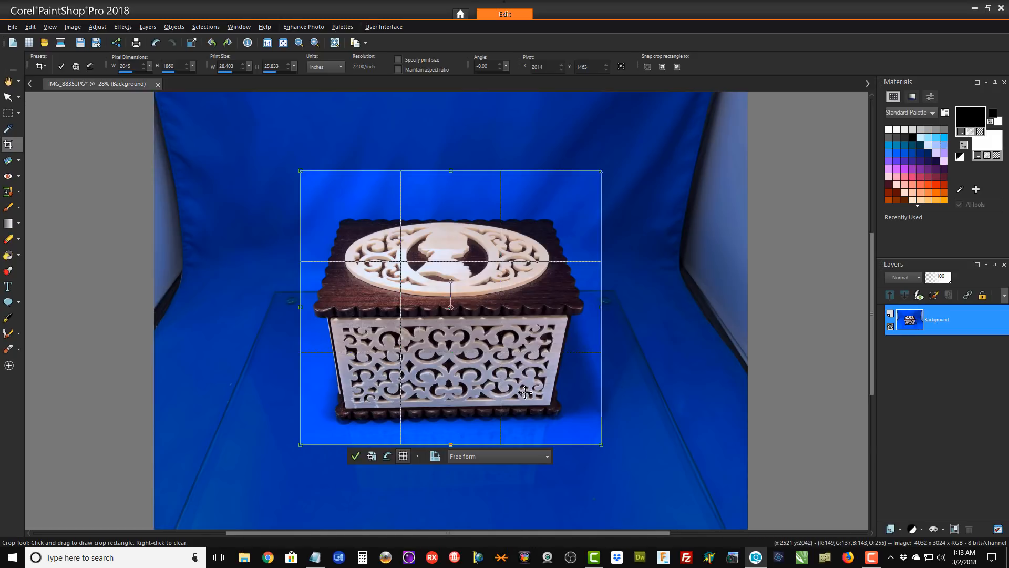
pyautogui.doubleClick(465, 386)
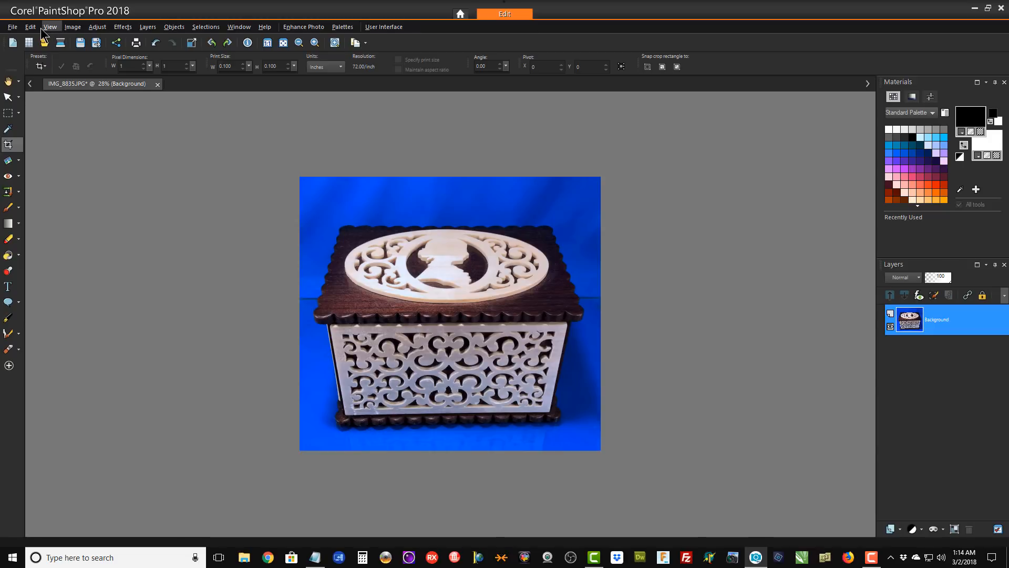
pyautogui.click(75, 33)
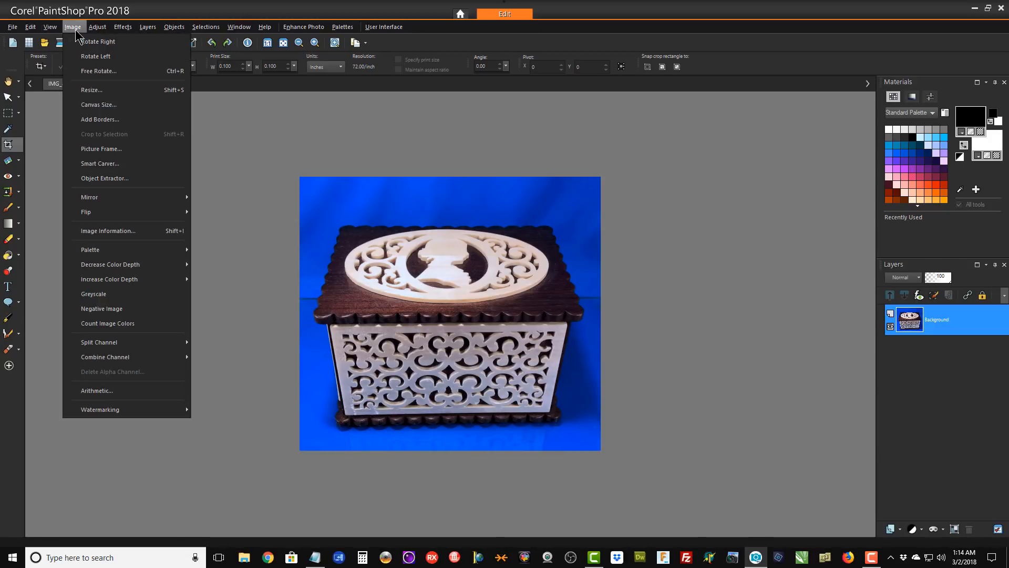
pyautogui.click(116, 120)
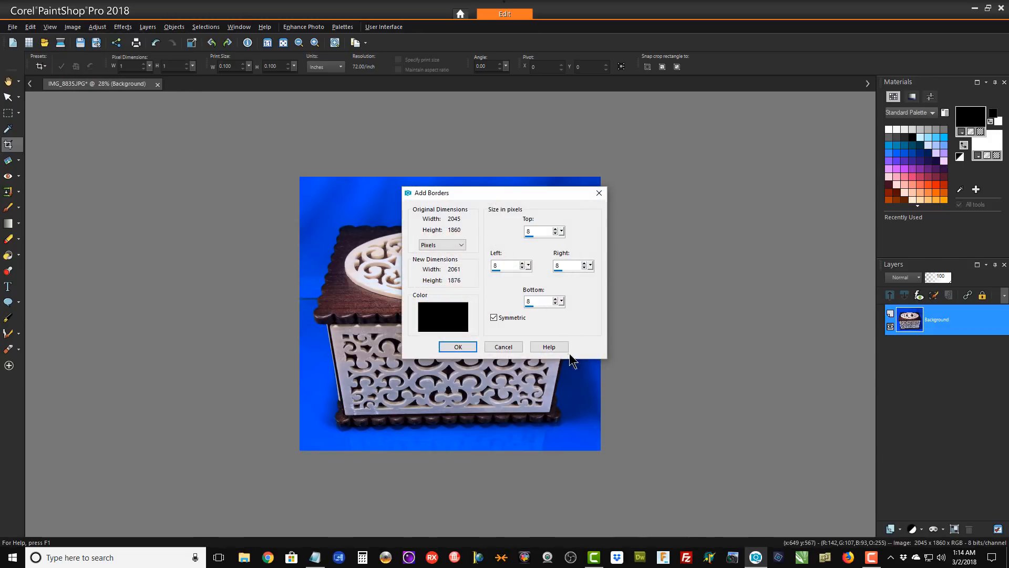
pyautogui.click(502, 347)
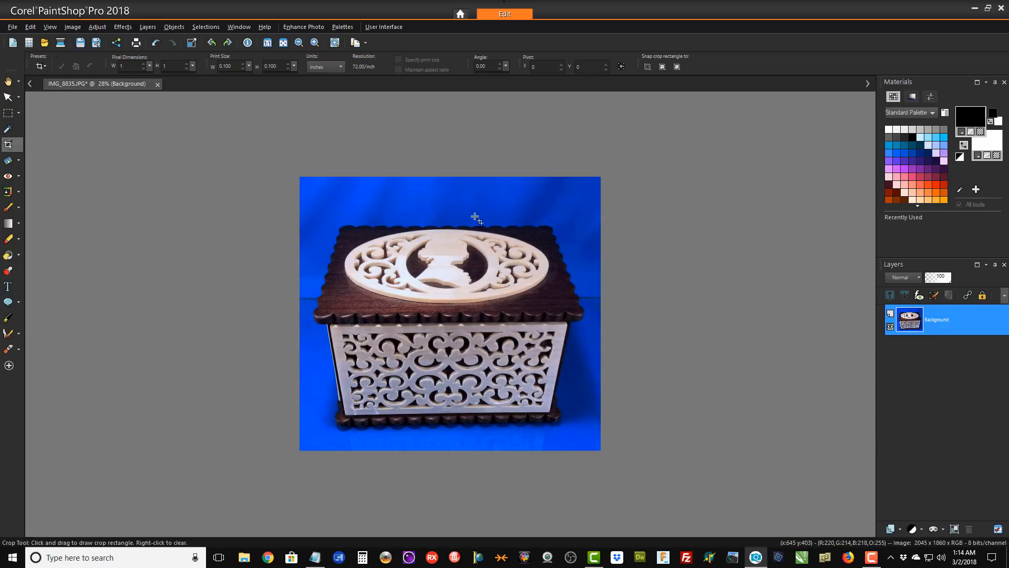
# - Resize the image to 400 x 364 pixels with bicubic resampling and the aspect ratio locked, and display it at 100%
pyautogui.click(75, 28)
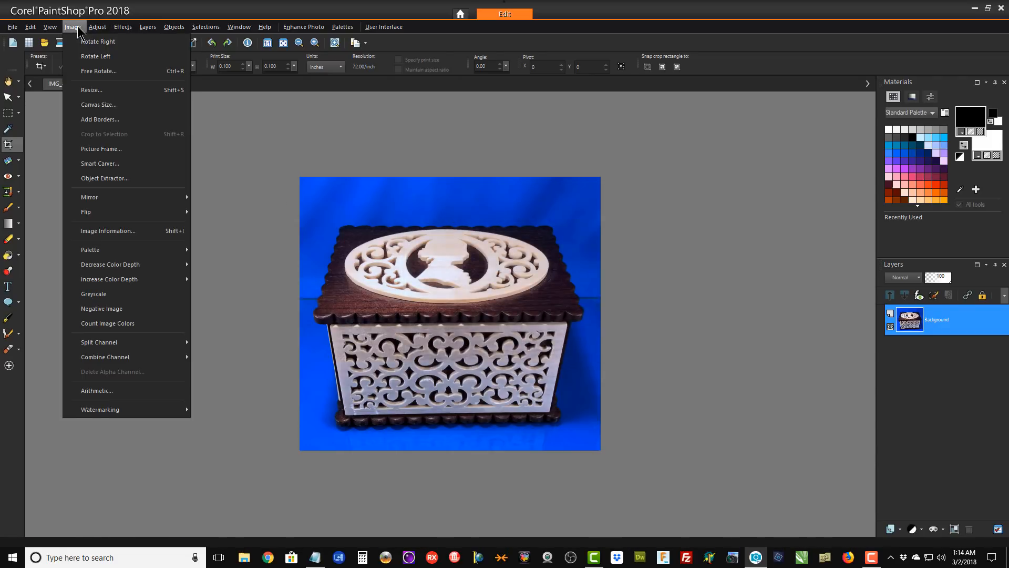
pyautogui.click(103, 90)
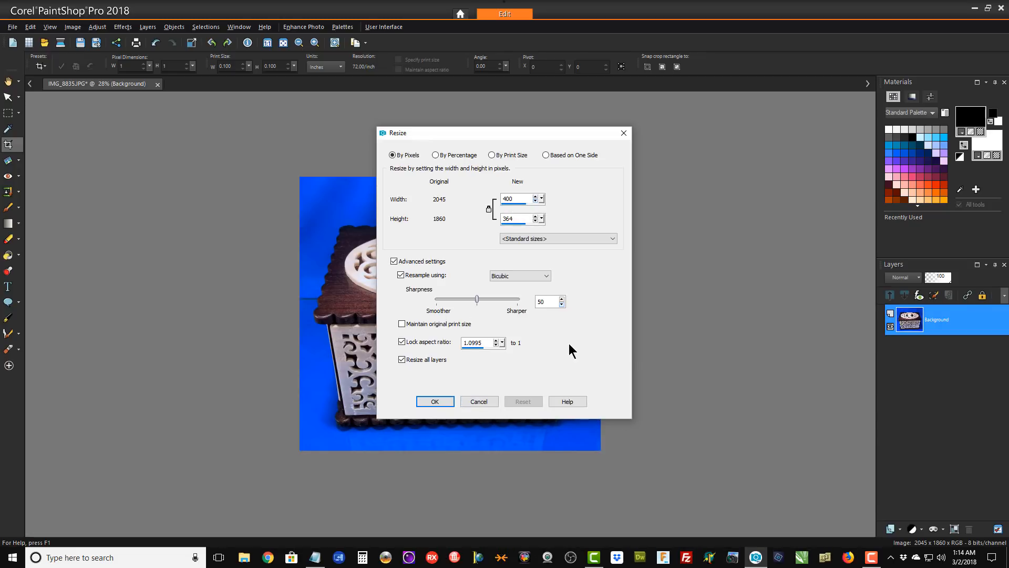
pyautogui.click(450, 401)
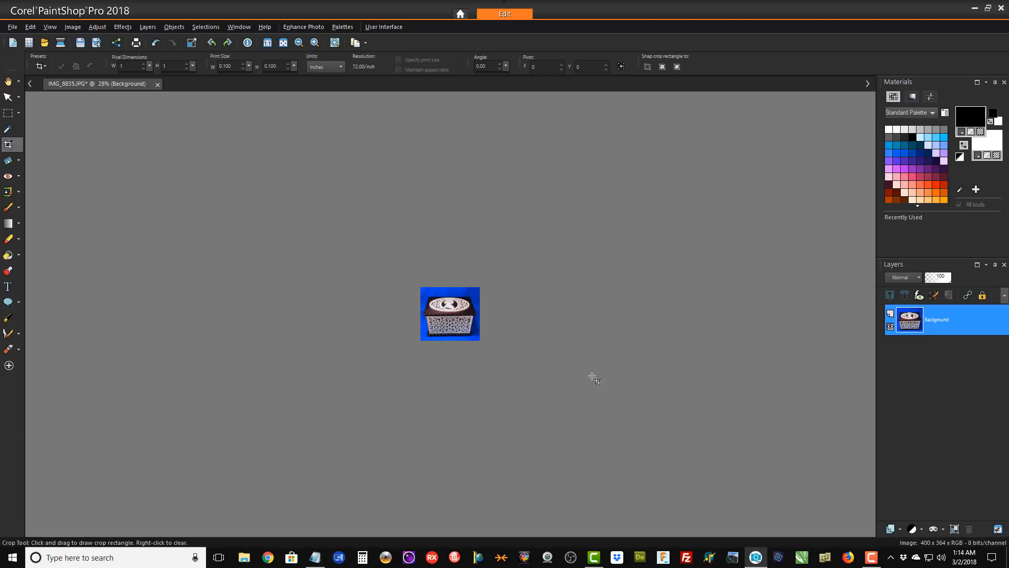
pyautogui.click(50, 27)
pyautogui.click(65, 41)
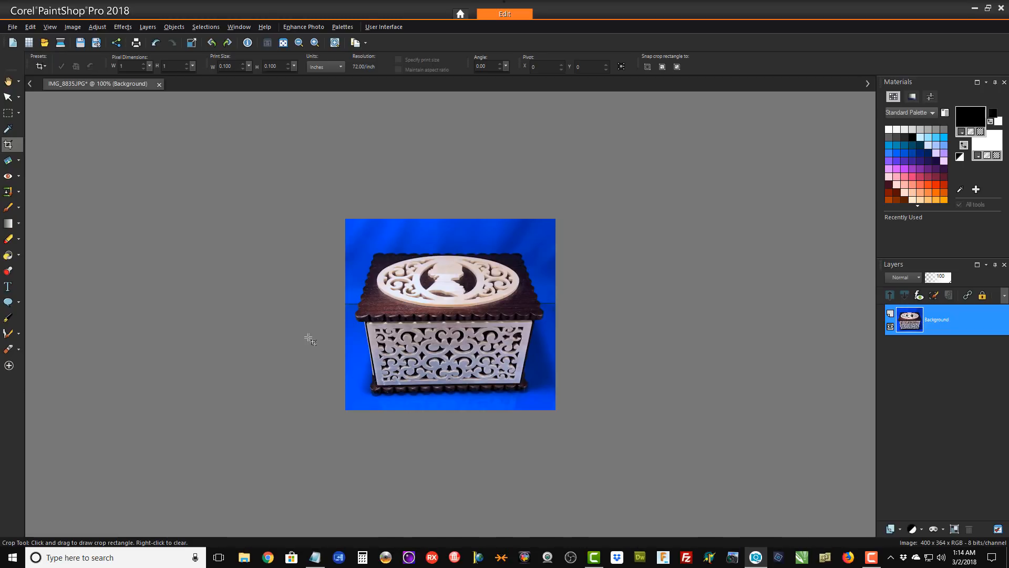
# - Add a symmetric black border 8 pixels wide around the image
pyautogui.click(72, 26)
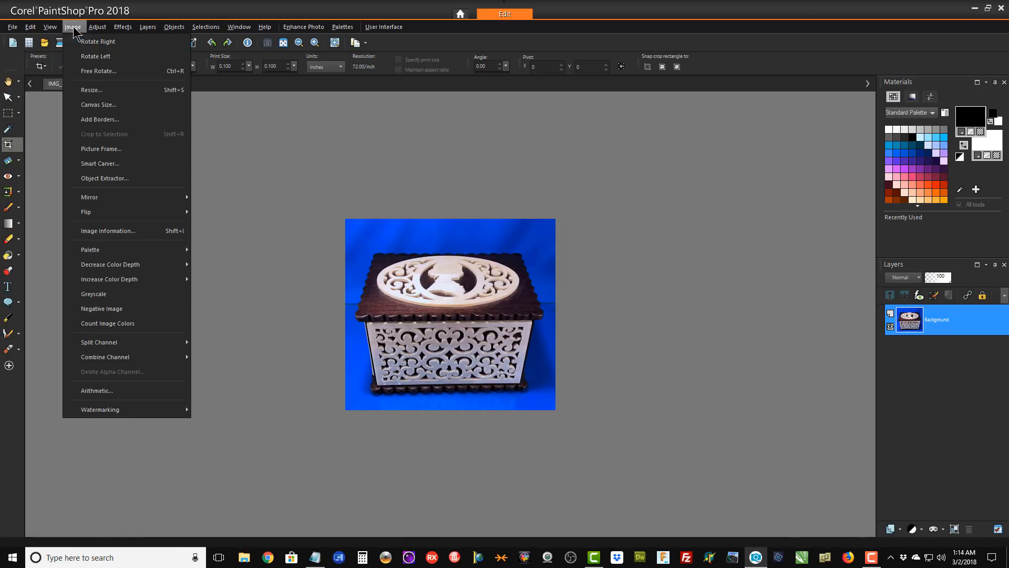
pyautogui.click(103, 123)
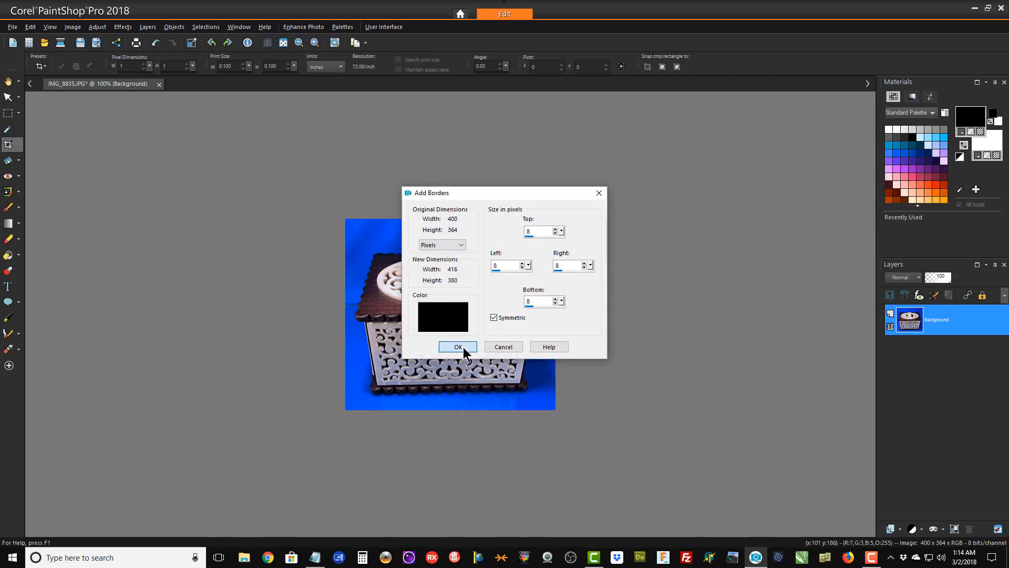
pyautogui.click(457, 347)
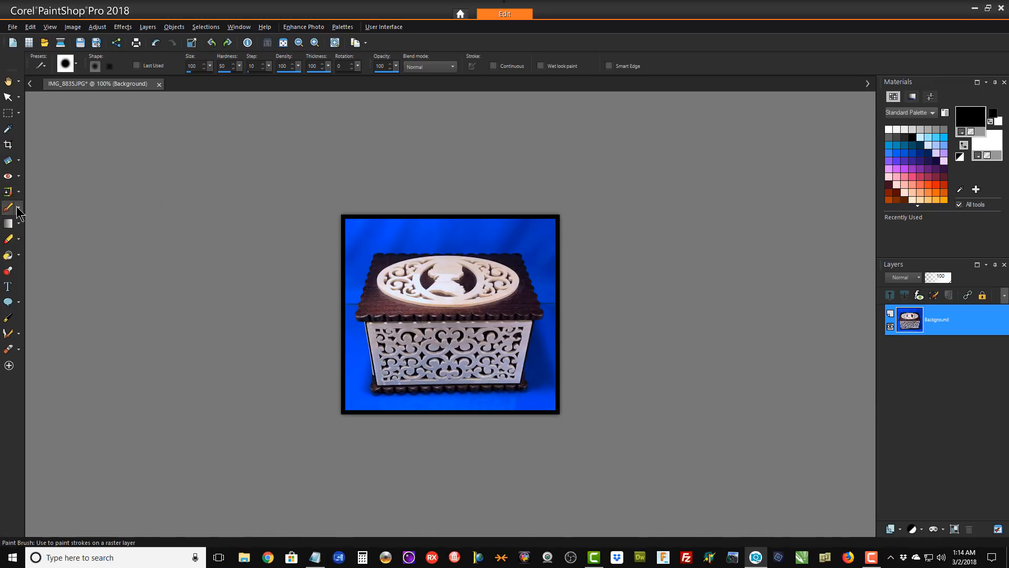
pyautogui.click(42, 68)
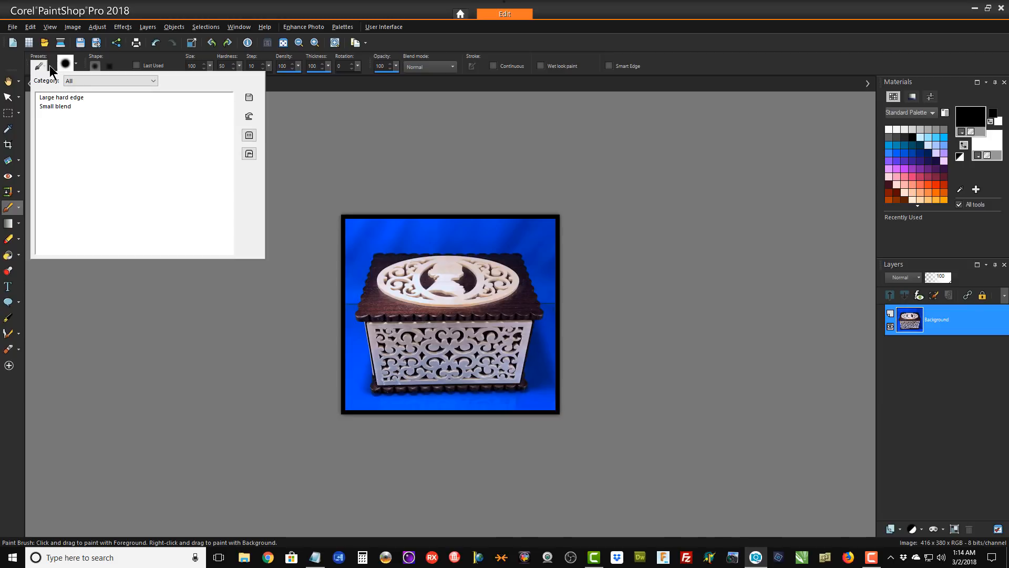
pyautogui.click(61, 67)
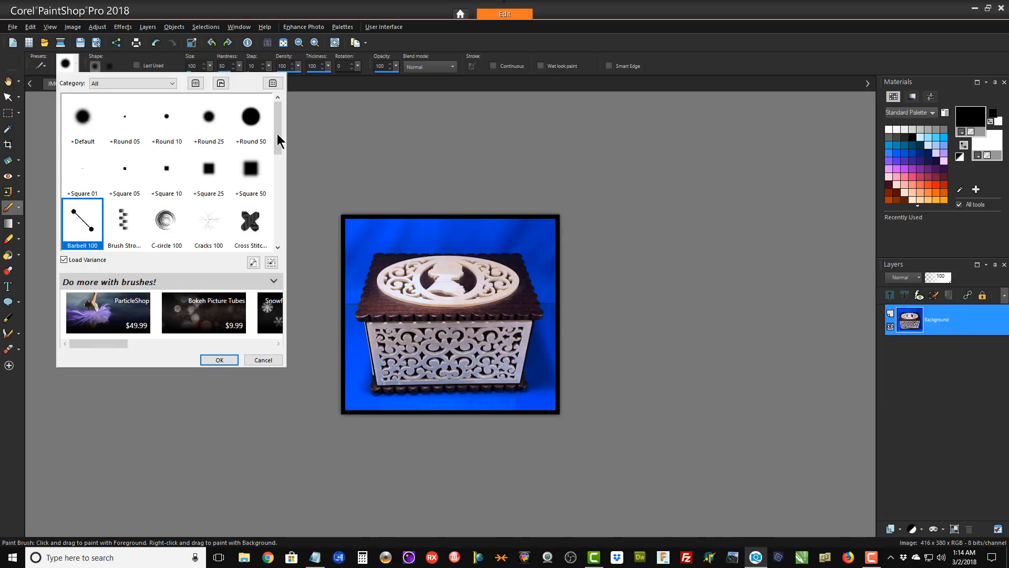
pyautogui.moveTo(277, 135)
pyautogui.mouseDown()
pyautogui.moveTo(279, 235)
pyautogui.moveTo(271, 143)
pyautogui.mouseUp()
pyautogui.click(264, 360)
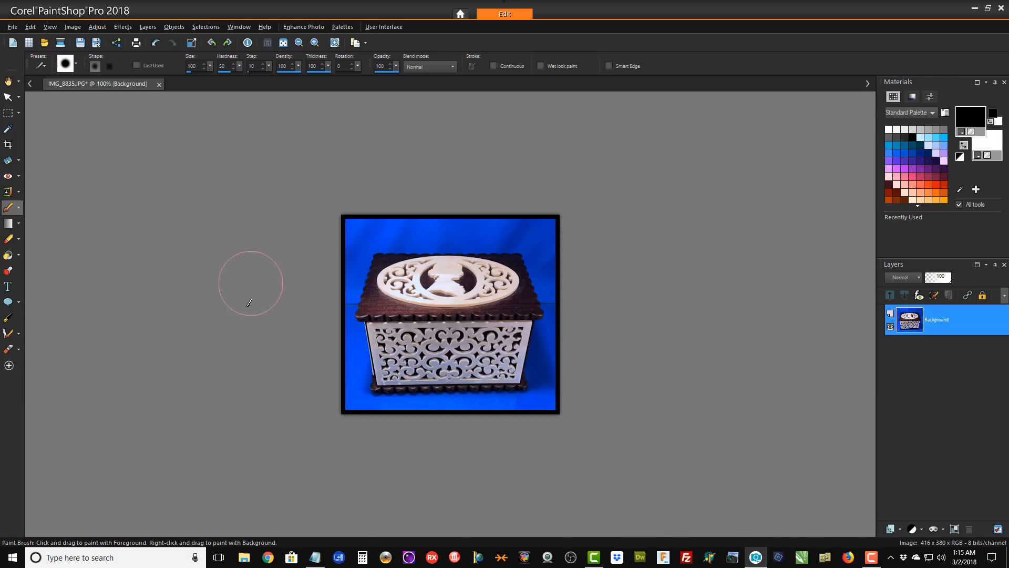
# - Save the edited image in the downloads folder as a new JPEG named test
pyautogui.click(12, 26)
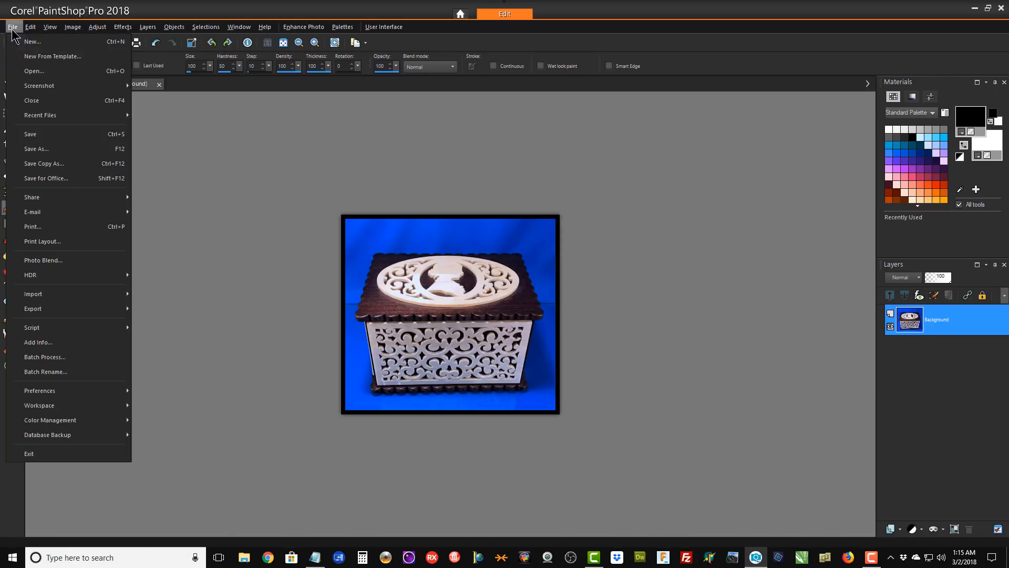
pyautogui.click(53, 149)
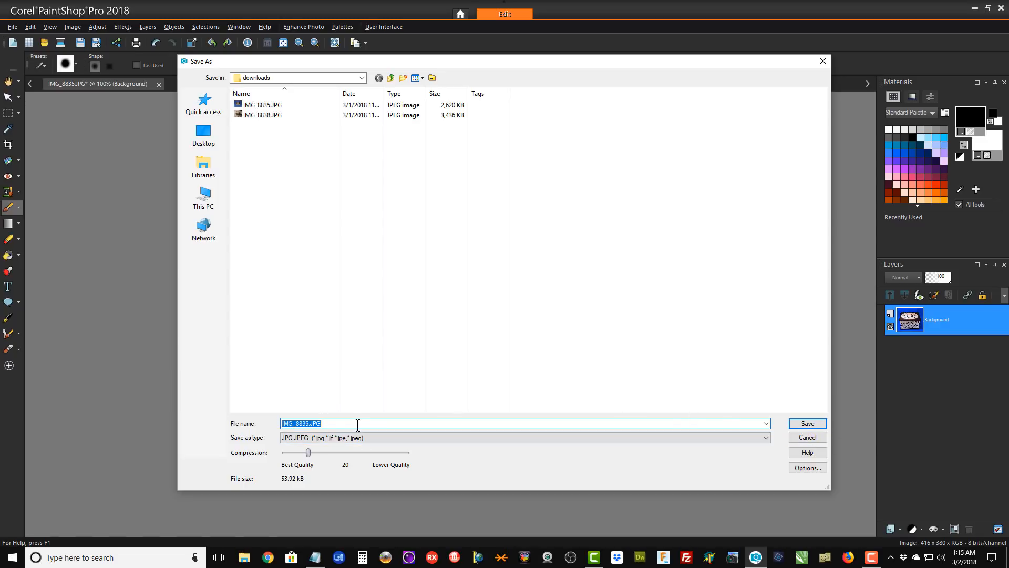
pyautogui.write('test')
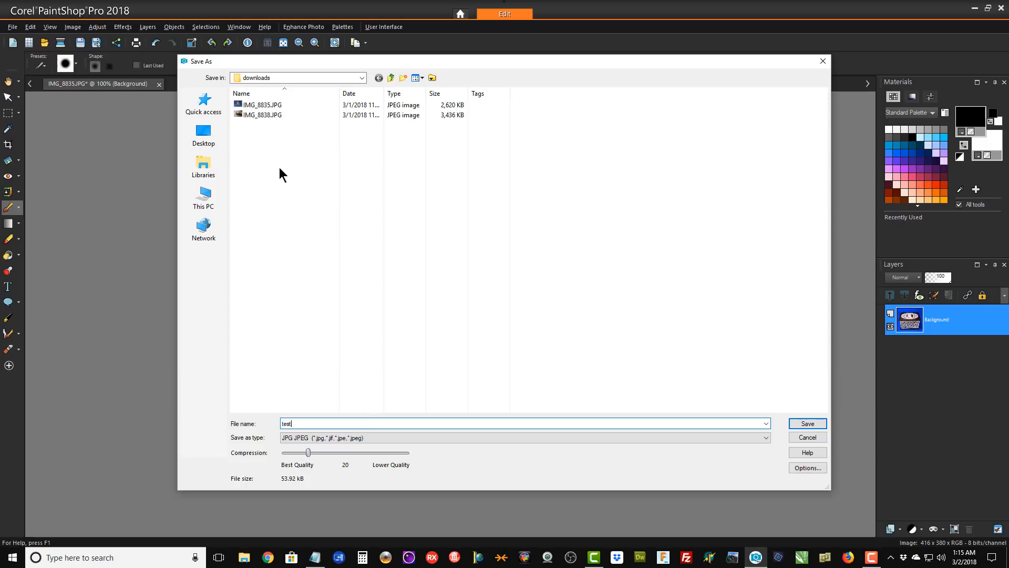
pyautogui.click(808, 423)
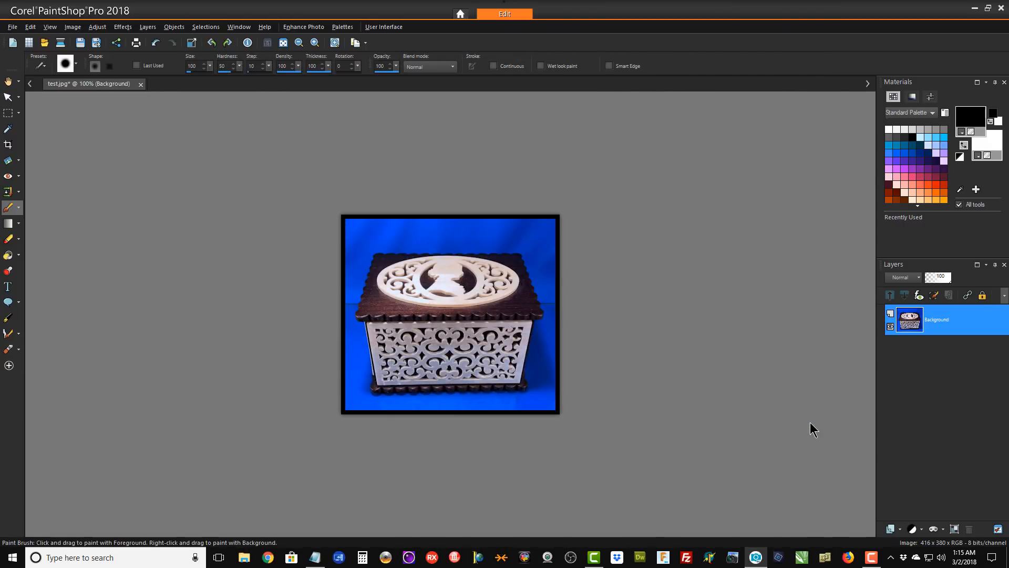
# - Switch to xplorer², compare the file sizes of test.jpg and IMG_8835.JPG, view the original photo, and return to PaintShop Pro
pyautogui.click(826, 562)
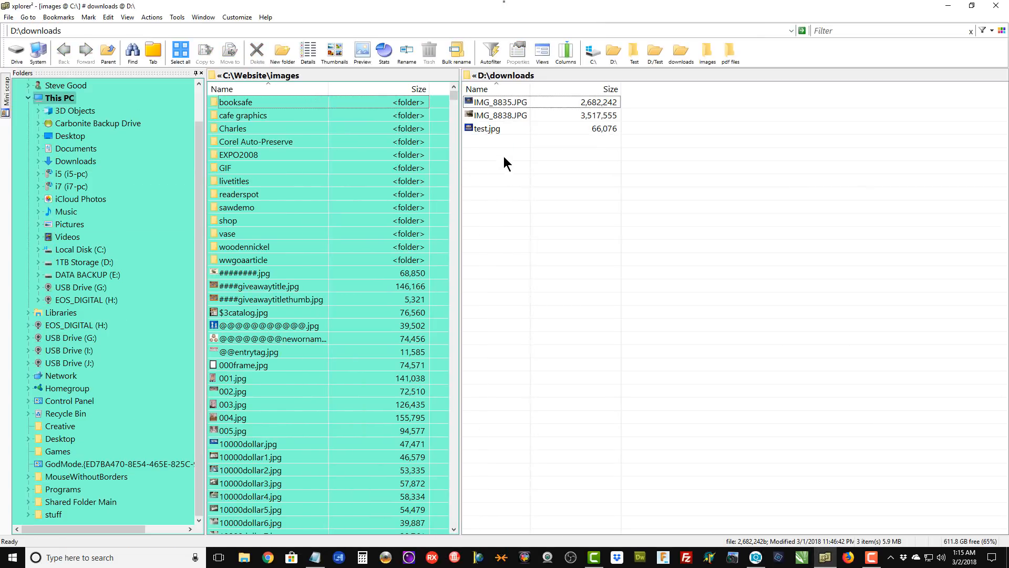
pyautogui.click(491, 130)
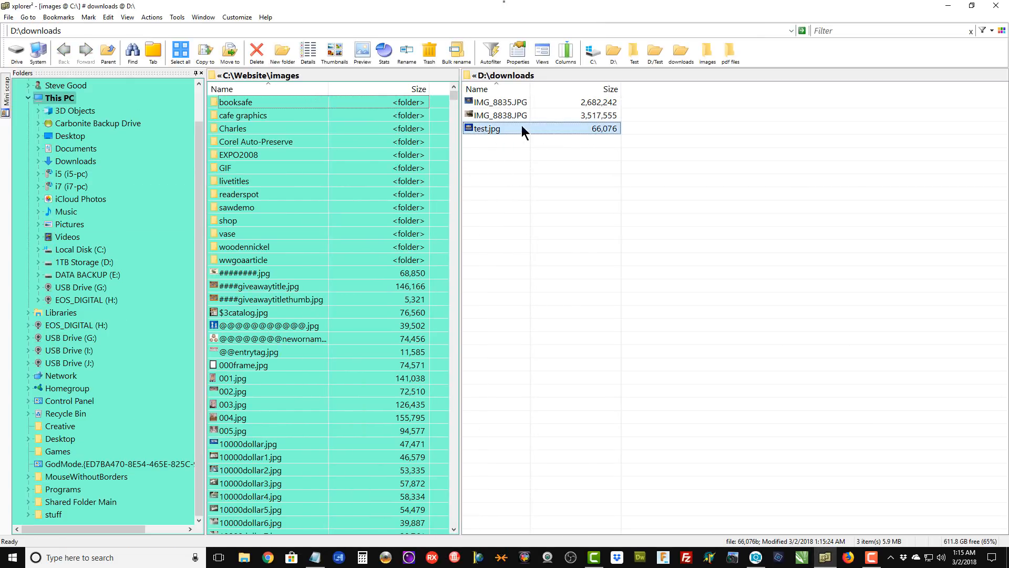
pyautogui.doubleClick(514, 101)
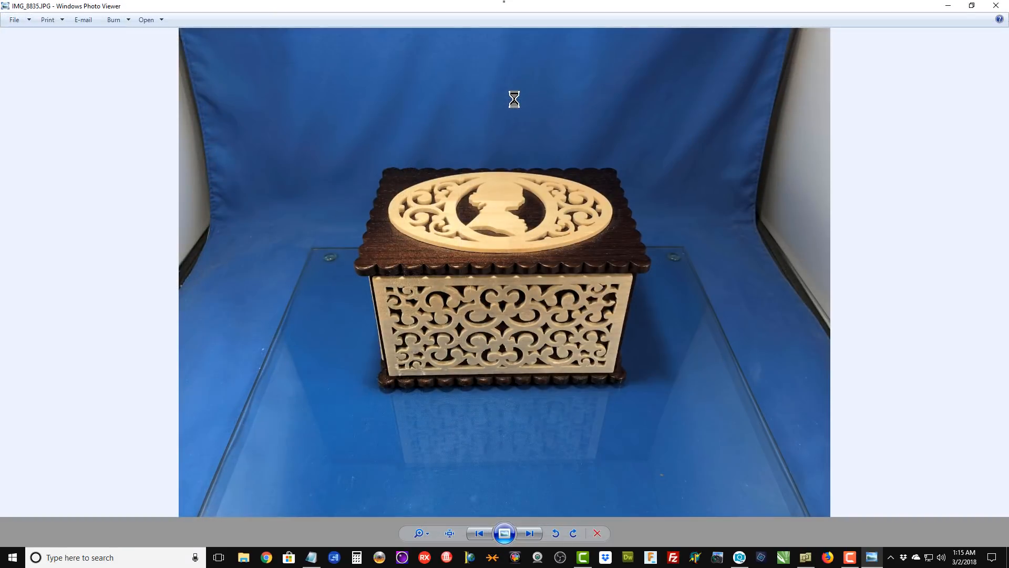
pyautogui.click(996, 6)
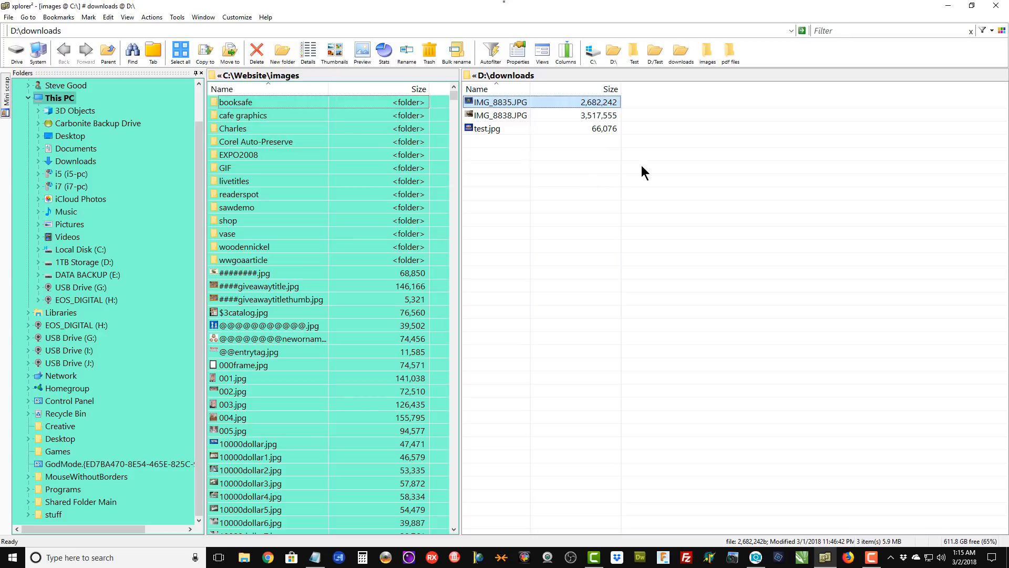
pyautogui.click(996, 6)
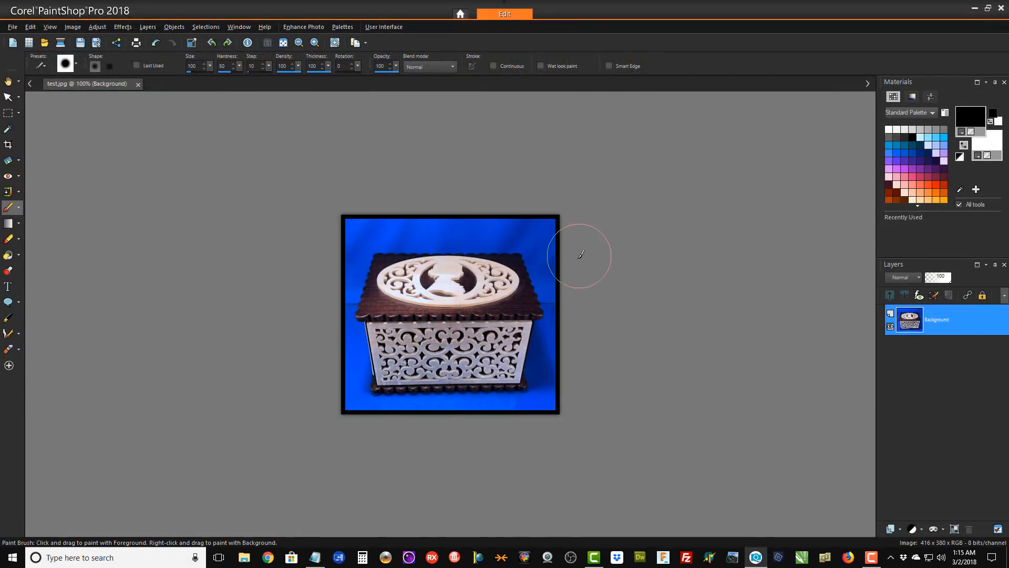